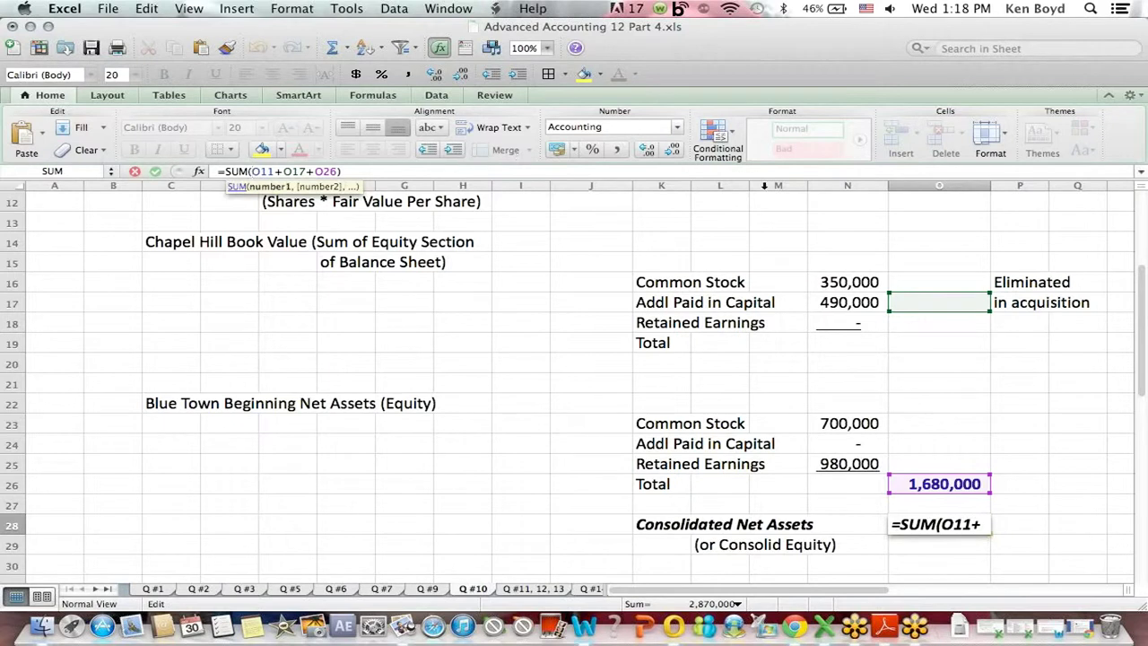
Cancel the edit of the Consolidated Net Assets formula and examine the Blue Town stock issued total and both companies' equity blocks.
click(914, 210)
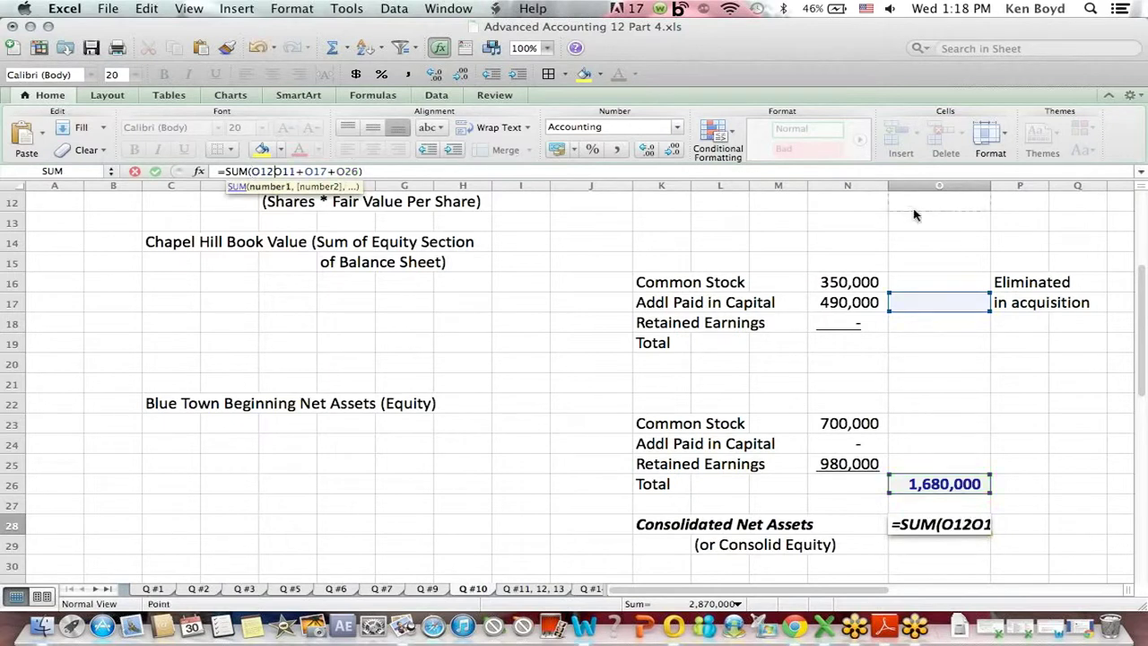
click(134, 171)
drag(903, 194, 906, 194)
key(Down)
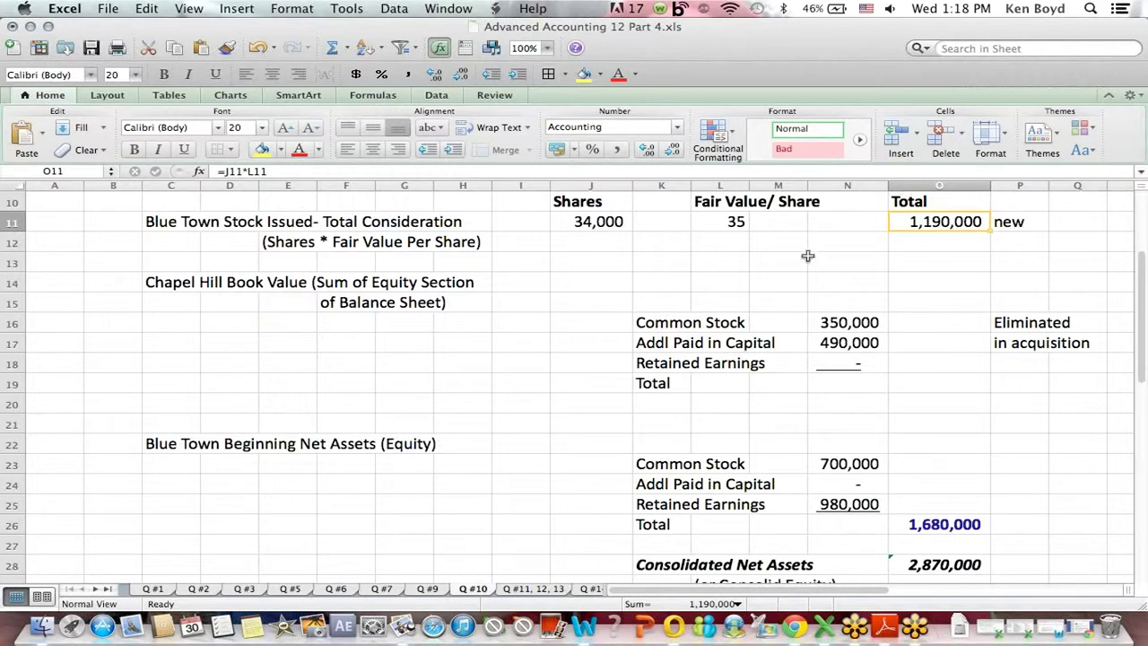
mouse_move(666, 319)
mouse_down()
mouse_move(867, 389)
mouse_move(867, 410)
mouse_up()
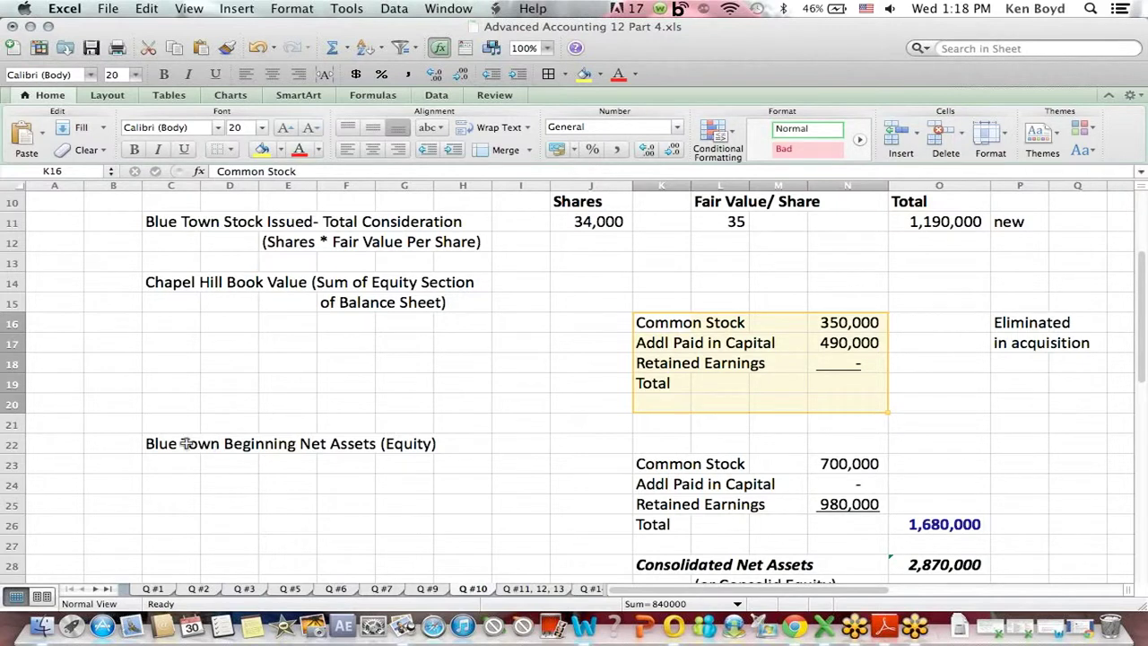
mouse_move(175, 445)
mouse_down()
mouse_move(743, 443)
mouse_move(810, 489)
mouse_move(809, 525)
mouse_move(836, 528)
mouse_up()
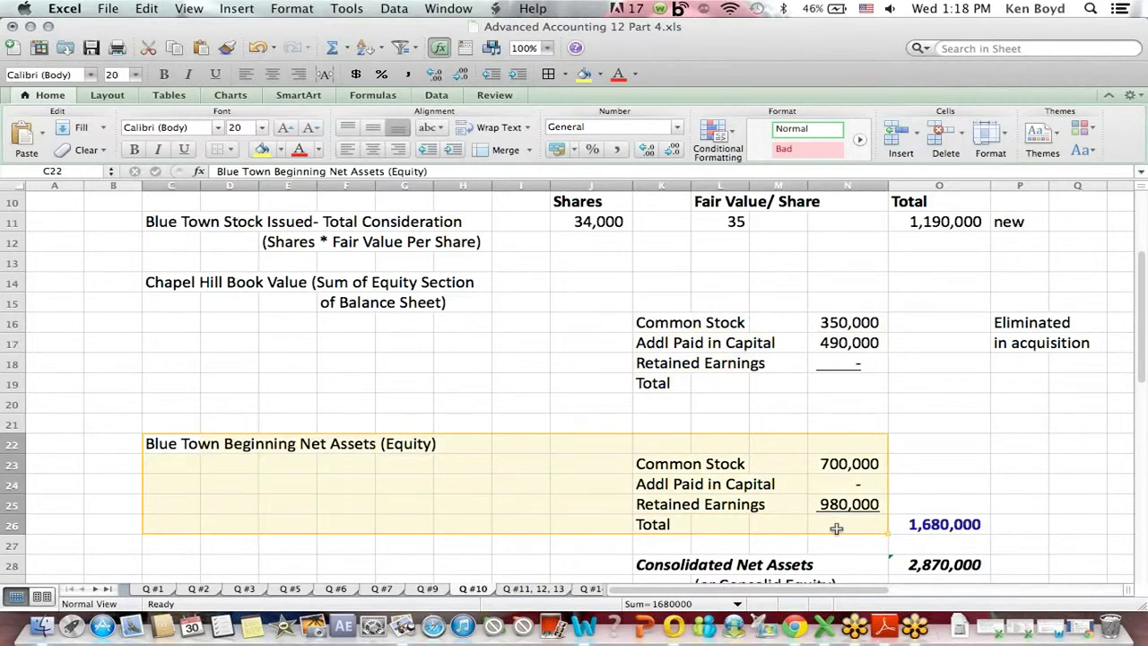
Inspect the cell references in the Consolidated Net Assets formula without changing it, and highlight the Chapel Hill book value block.
click(930, 558)
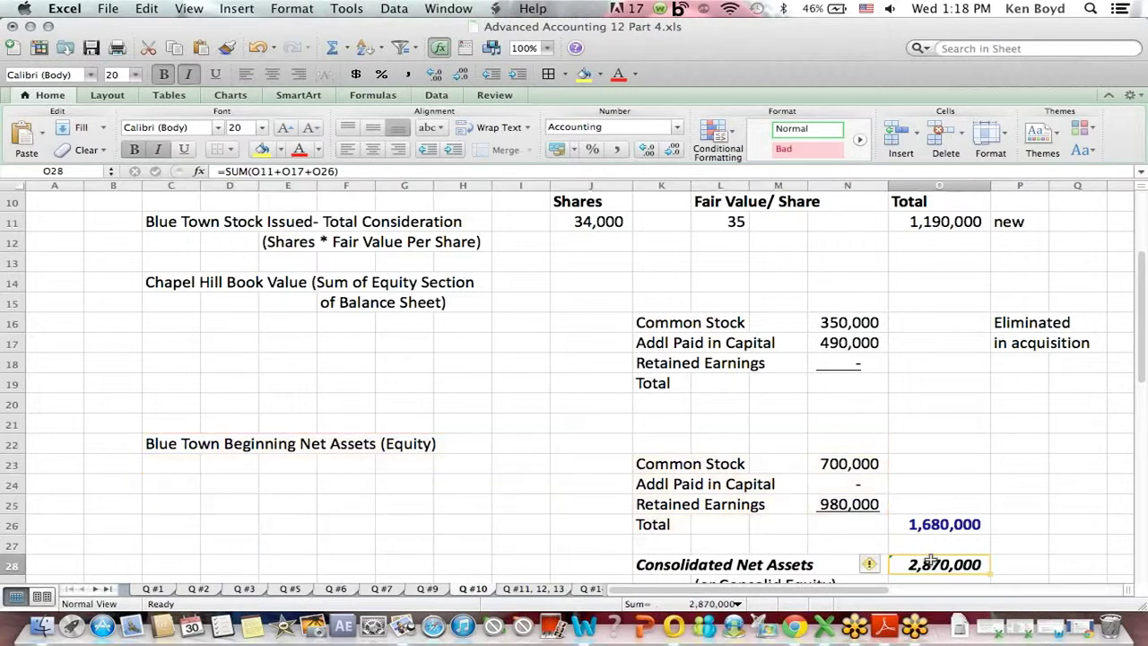
click(274, 170)
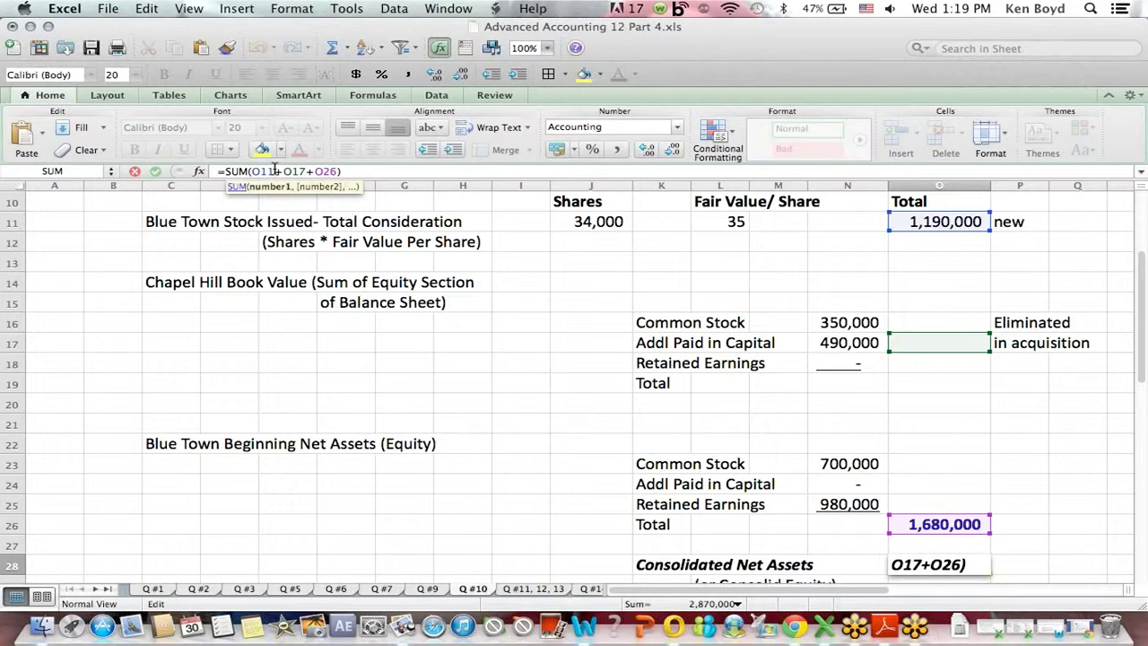
text(+)
click(220, 304)
click(134, 171)
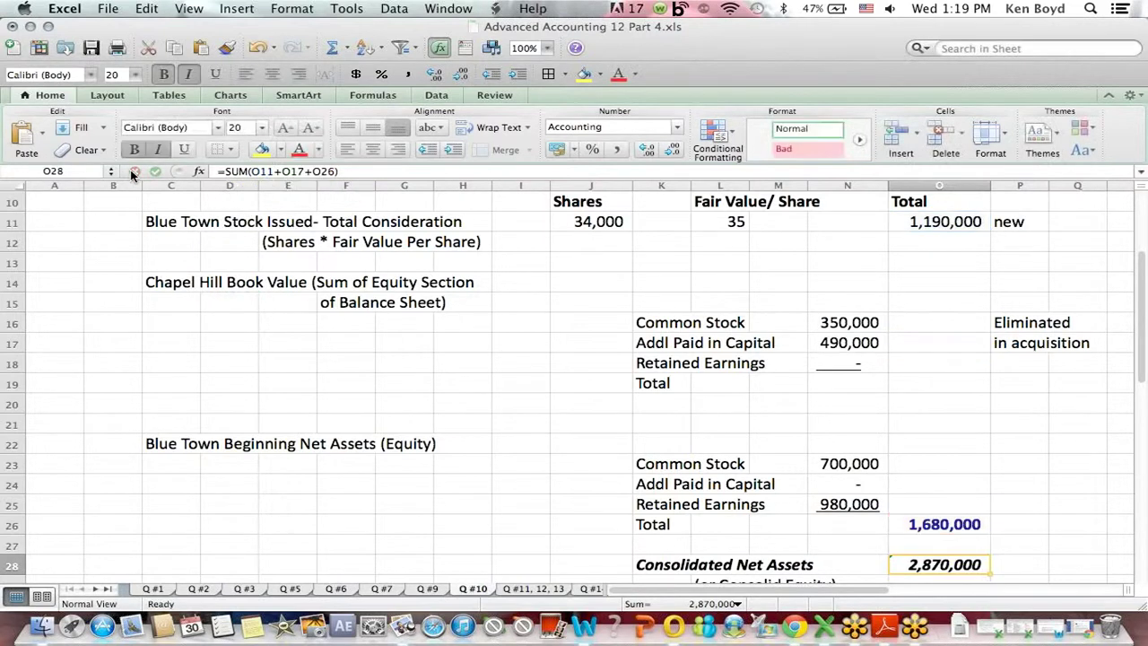
drag(346, 285, 882, 399)
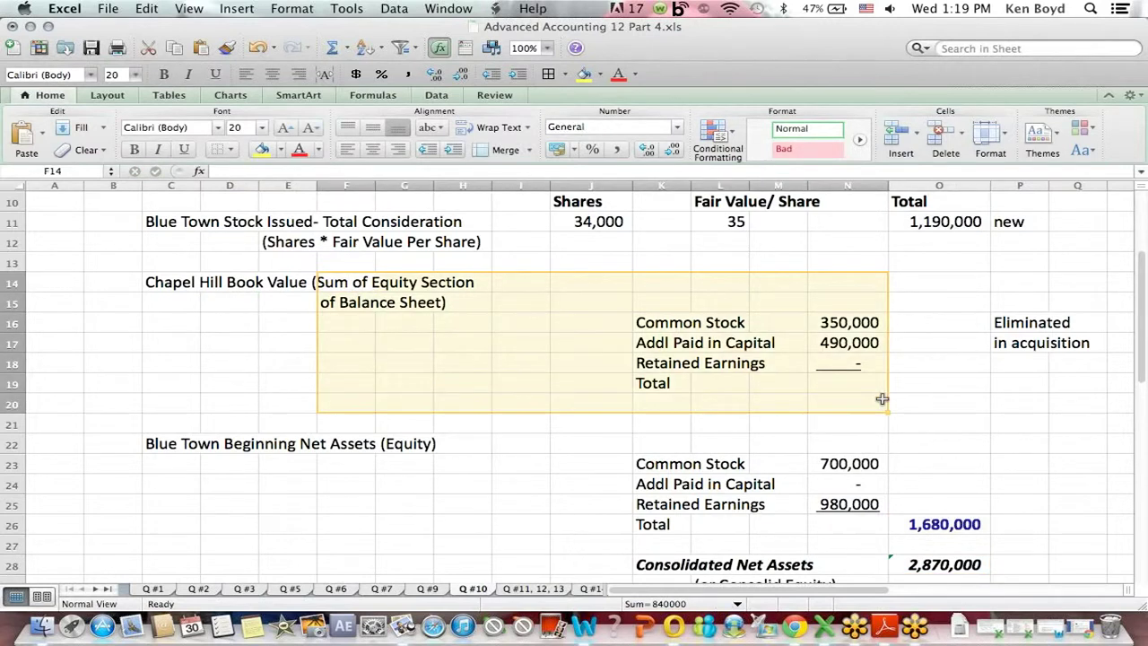
Open the Q #14 sheet and read the Moody and Osorio acquisition terms at its beginning, including the issued shares and related costs.
click(592, 589)
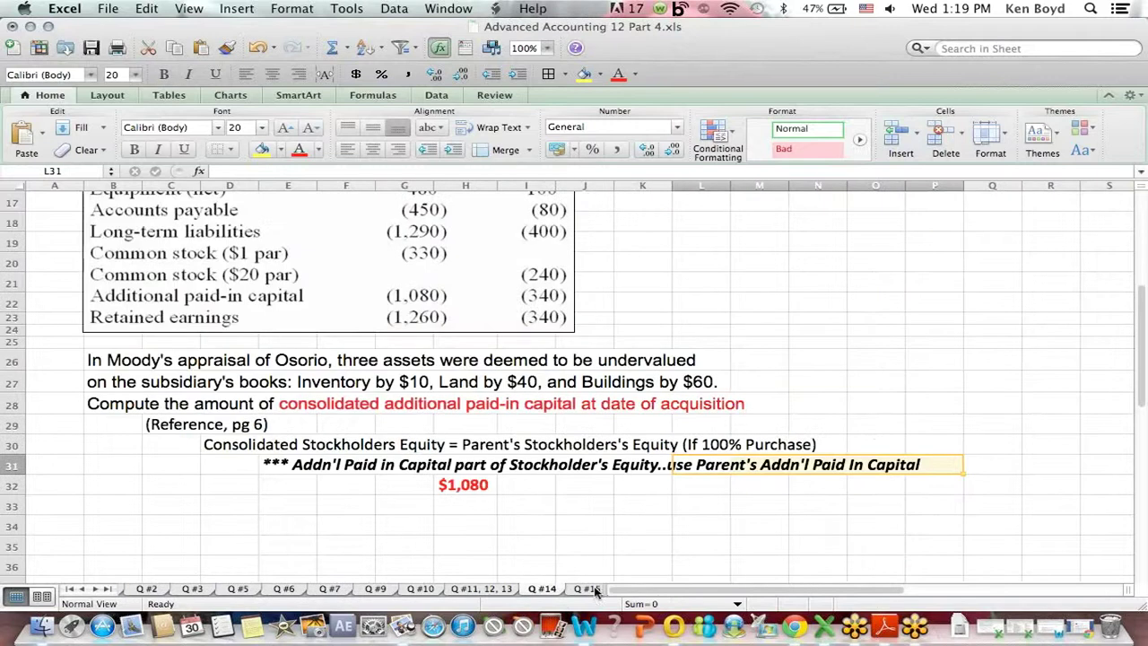
click(843, 213)
key(Up)
key(Up)
key(Up)
key(Up)
key(Up)
key(Up)
key(Up)
key(Up)
key(Up)
key(Up)
key(Up)
key(Up)
key(Up)
key(Up)
key(Up)
key(Up)
key(Up)
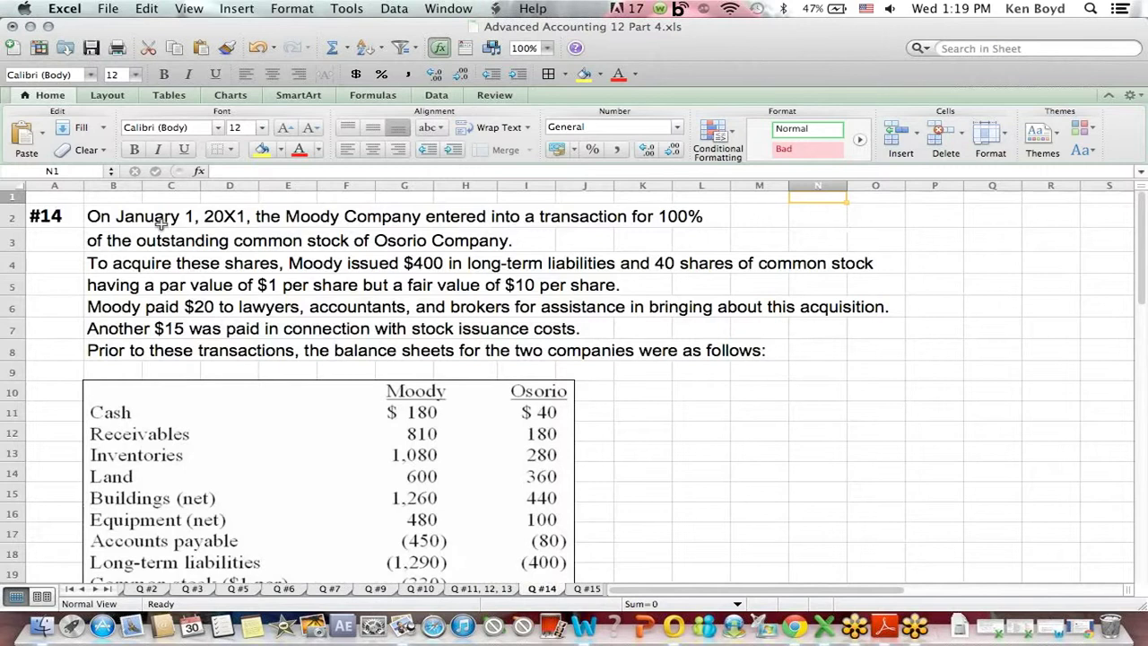
drag(196, 220, 538, 248)
drag(372, 271, 777, 265)
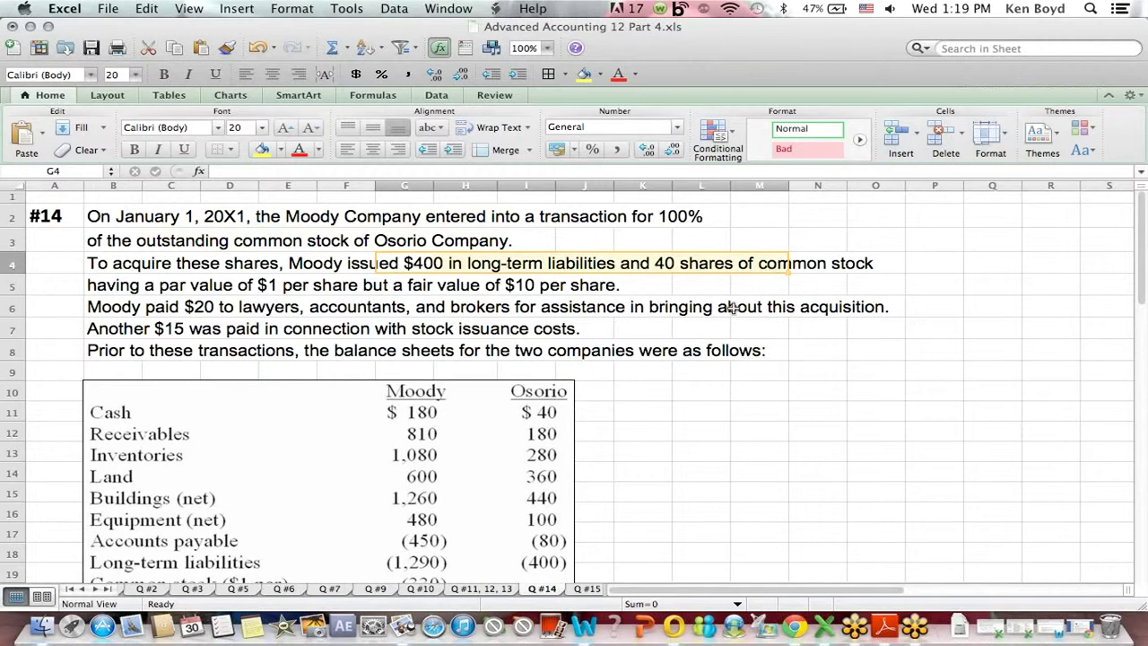
drag(170, 309, 700, 327)
click(826, 570)
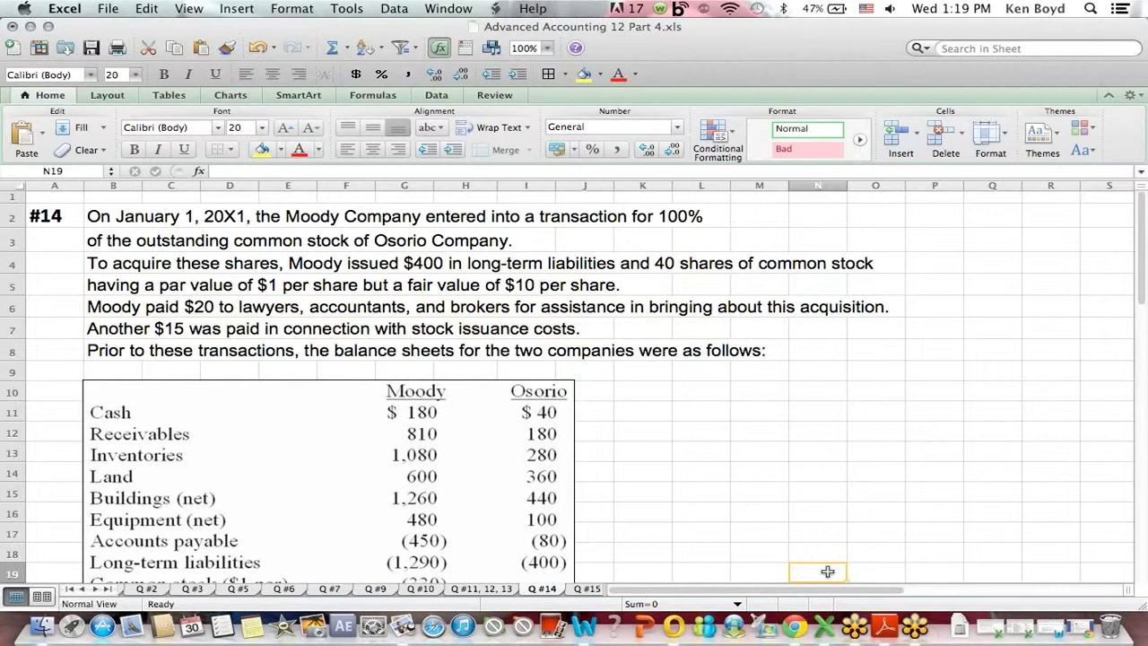
Examine the Moody and Osorio balance sheets, the consolidated additional paid-in capital question and the stockholders' equity explanation in rows 30 and 31.
scroll(827, 571, down, 1)
scroll(827, 572, down, 5)
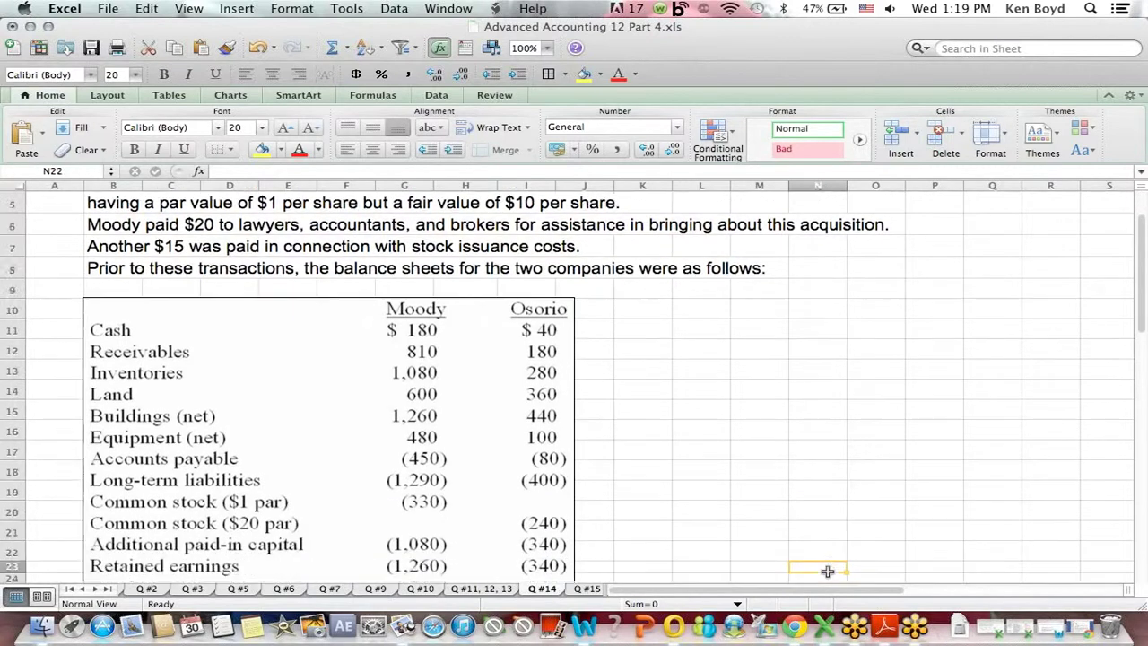
key(Down)
key(Down)
key(Down)
key(Down)
key(Down)
key(Down)
key(Down)
key(Down)
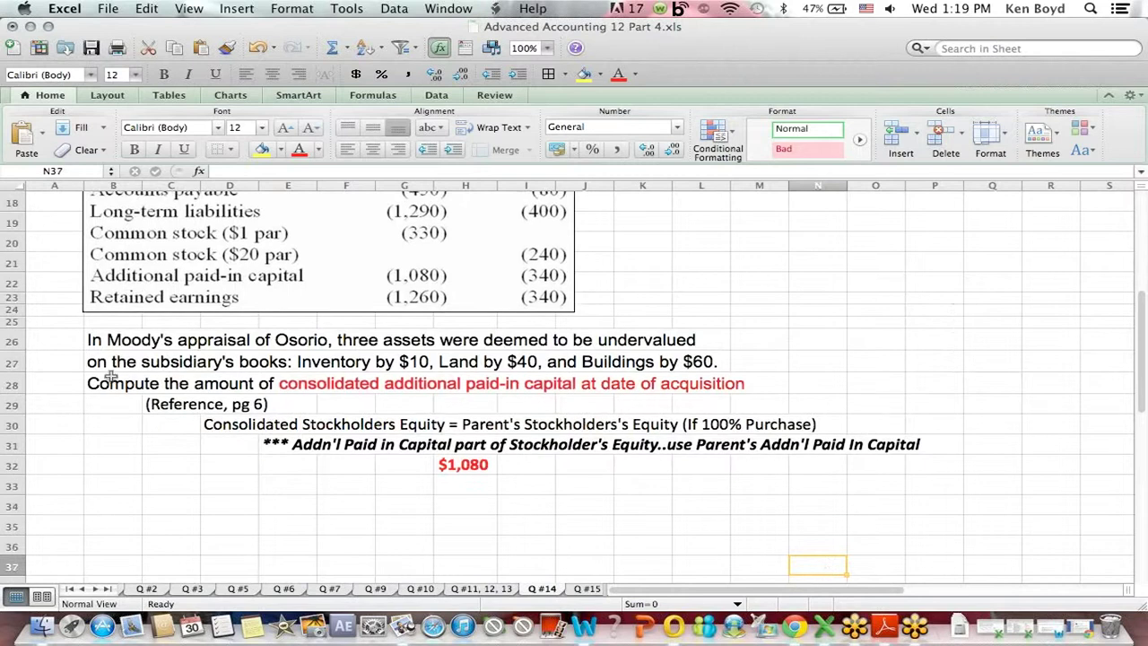
drag(89, 384, 768, 383)
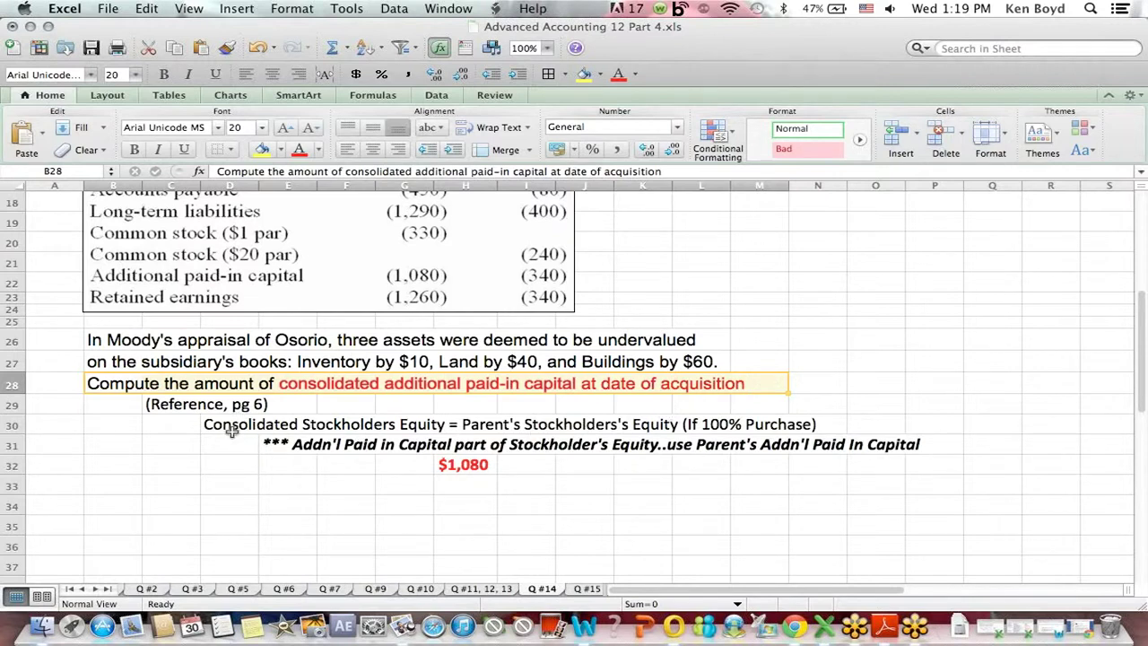
drag(213, 425, 828, 416)
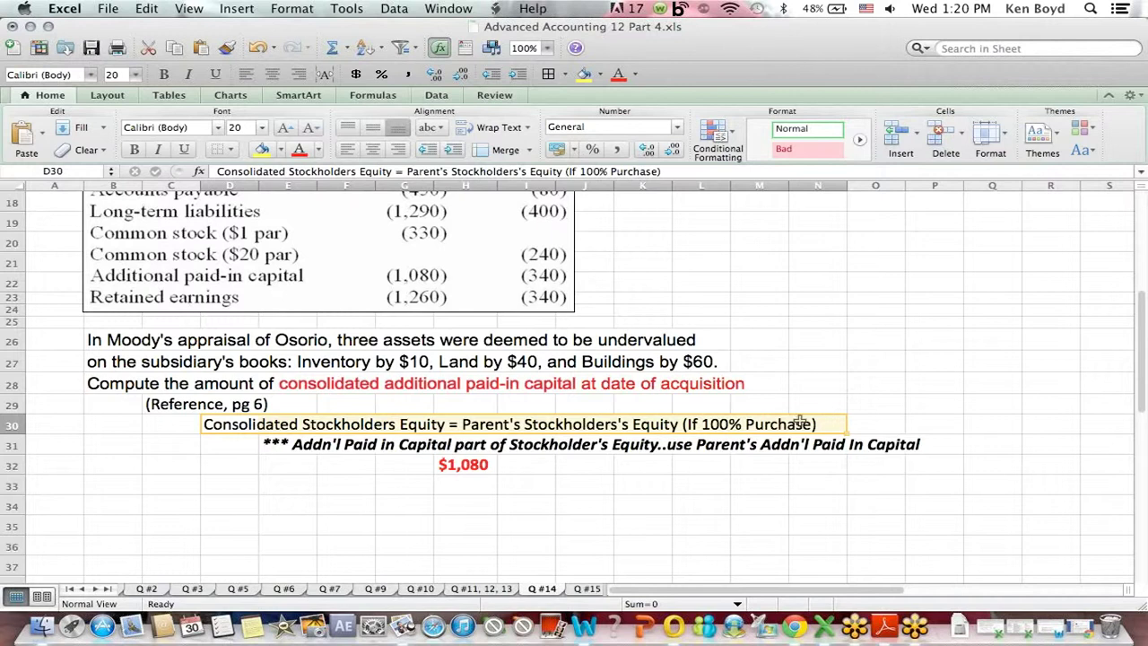
mouse_move(316, 453)
mouse_down()
mouse_move(911, 449)
mouse_move(924, 431)
mouse_up()
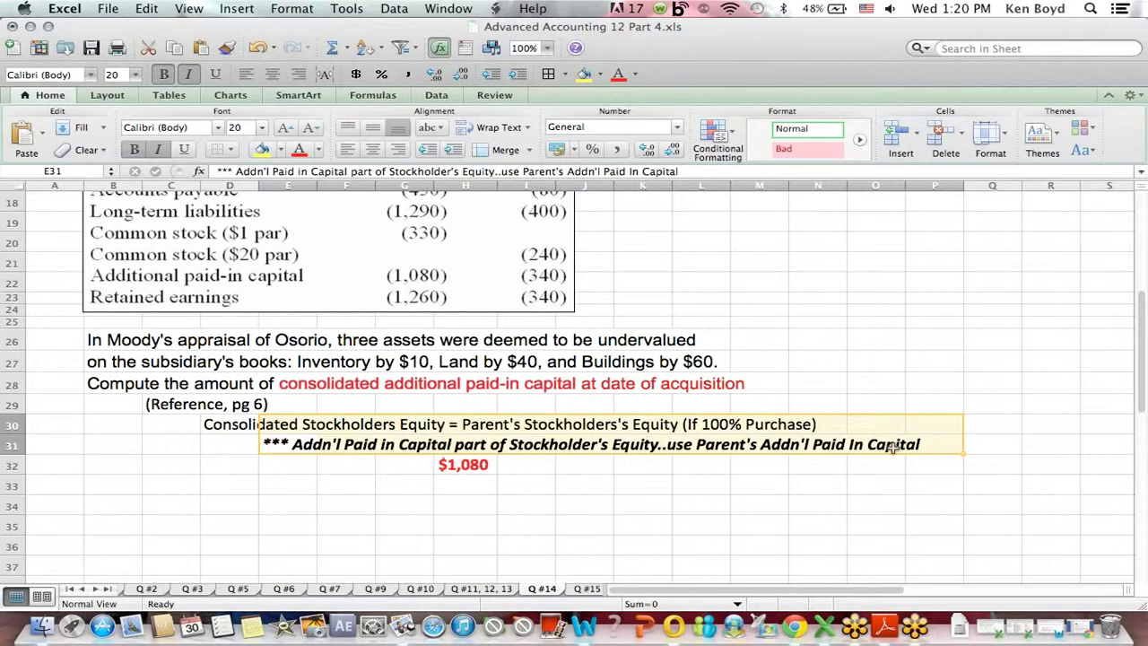
Open the Q #15 sheet and read through the Atwood and Franz book value and fair value table from row 1 to row 26.
click(588, 589)
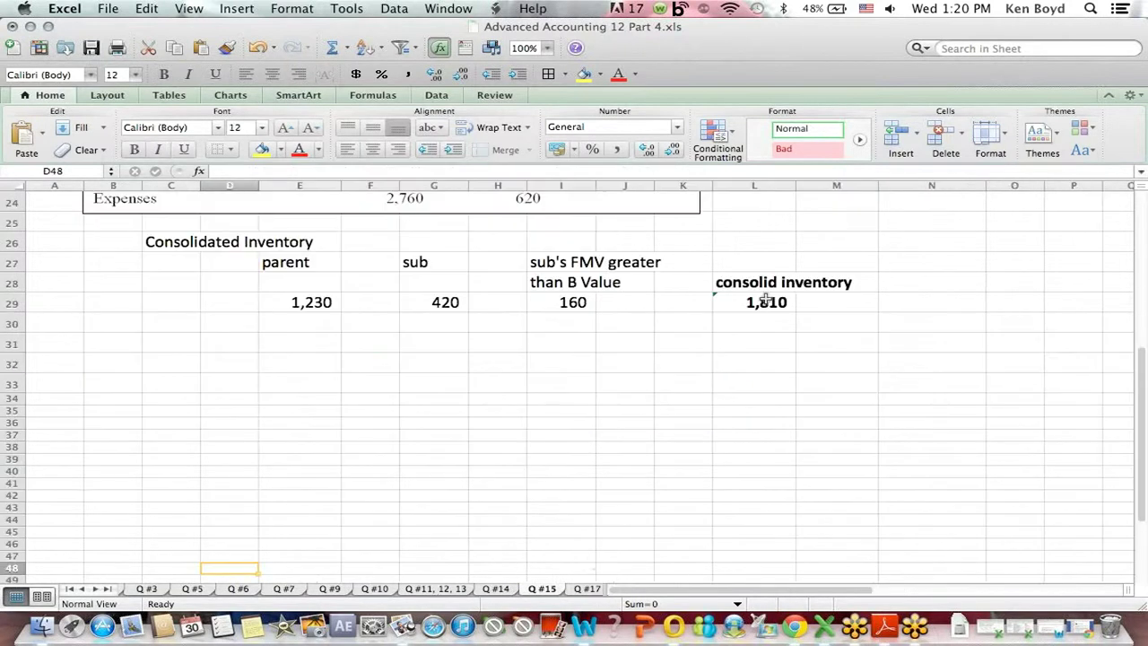
click(830, 213)
key(Up)
key(Up)
key(Up)
key(Up)
key(Up)
key(Up)
key(Up)
key(Up)
key(Up)
key(Up)
key(Up)
key(Up)
key(Up)
key(Up)
key(Up)
key(Up)
key(Up)
key(Up)
key(Up)
key(Up)
key(Up)
key(Up)
key(Up)
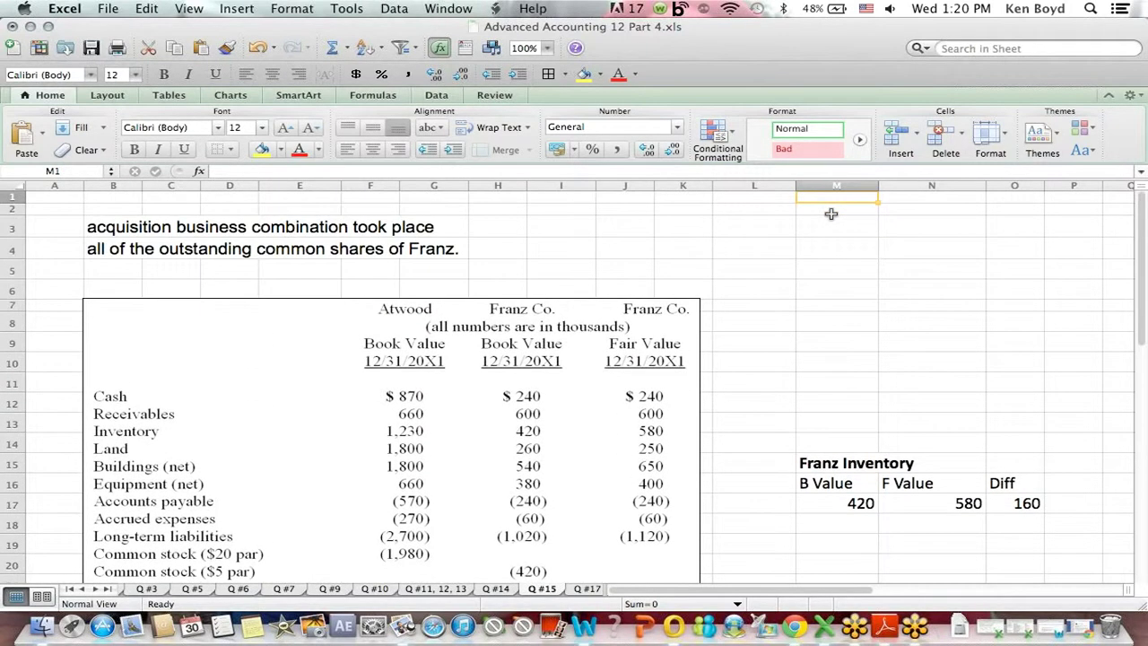
key(Down)
key(Down)
key(Down)
key(Down)
key(Down)
key(Down)
key(Down)
key(Down)
key(Down)
key(Down)
key(Down)
key(Down)
key(Down)
key(Down)
key(Down)
key(Down)
key(Down)
key(Down)
key(Down)
key(Down)
key(Down)
key(Down)
key(Down)
key(Down)
key(Down)
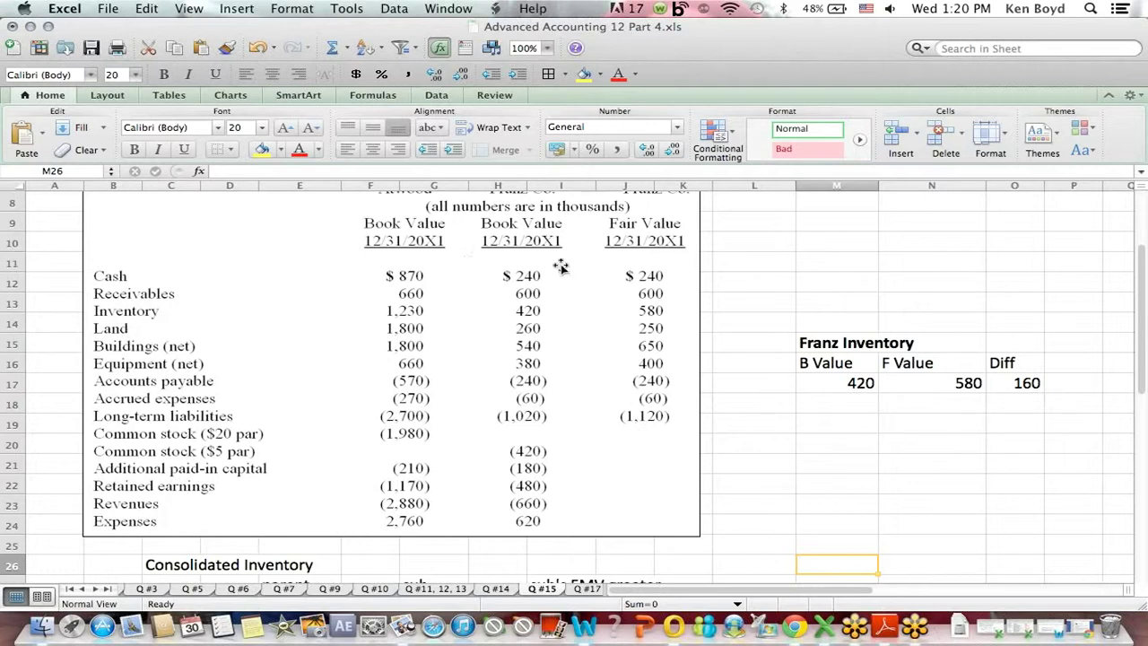
Examine the Franz Inventory comparison, the Consolidated Inventory heading and the consolidated inventory total in L29.
drag(787, 333, 941, 331)
click(719, 547)
scroll(721, 546, down, 3)
click(723, 564)
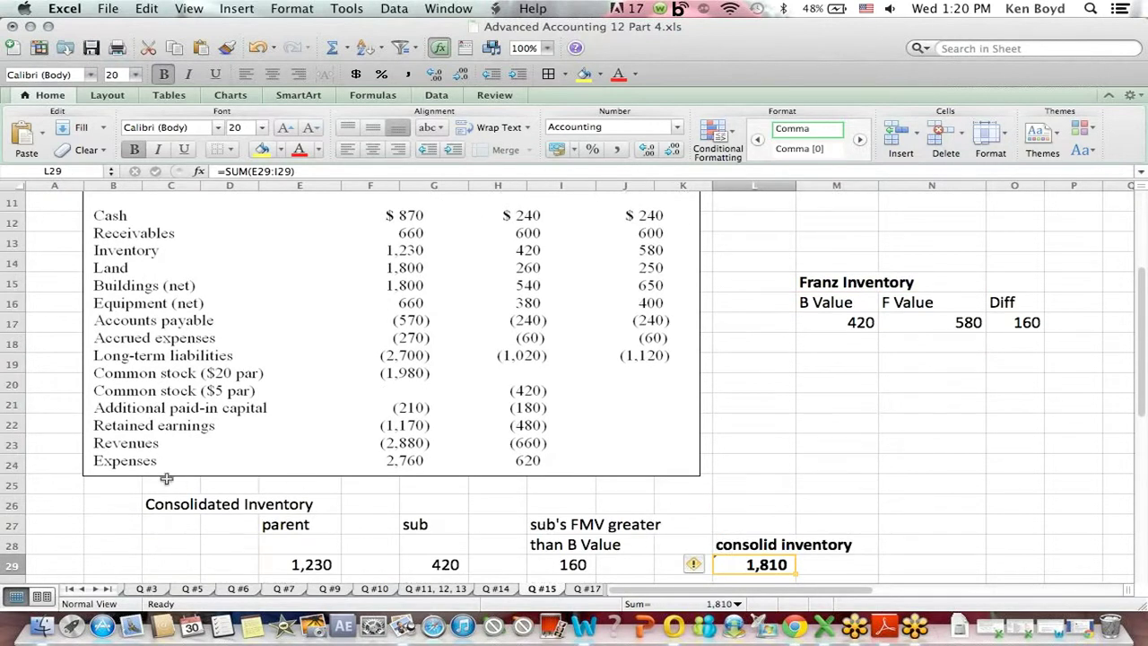
drag(139, 505, 526, 505)
click(777, 478)
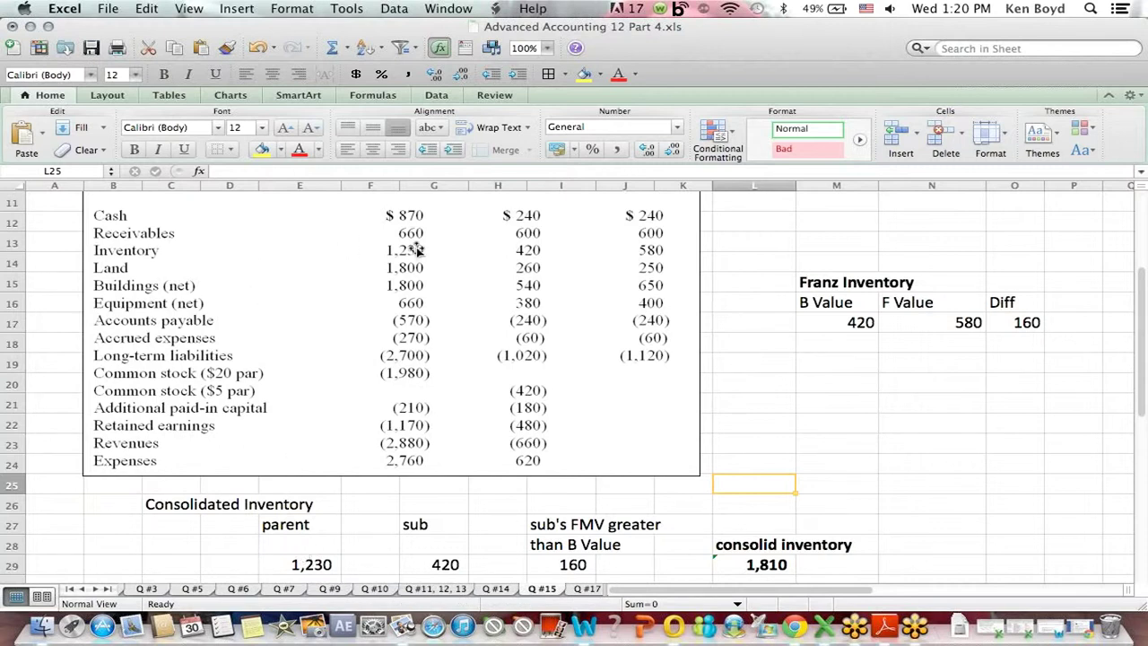
Trace the parent, sub and fair value difference amounts in row 29 into the consolidated inventory SUM formula in L29.
click(320, 564)
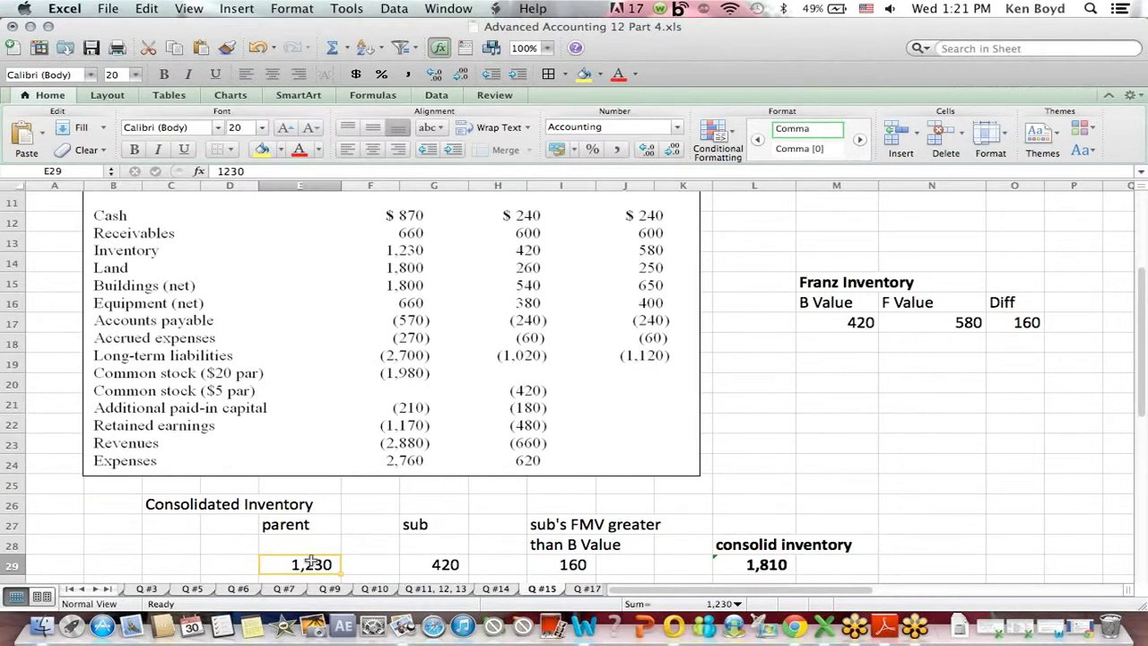
click(447, 561)
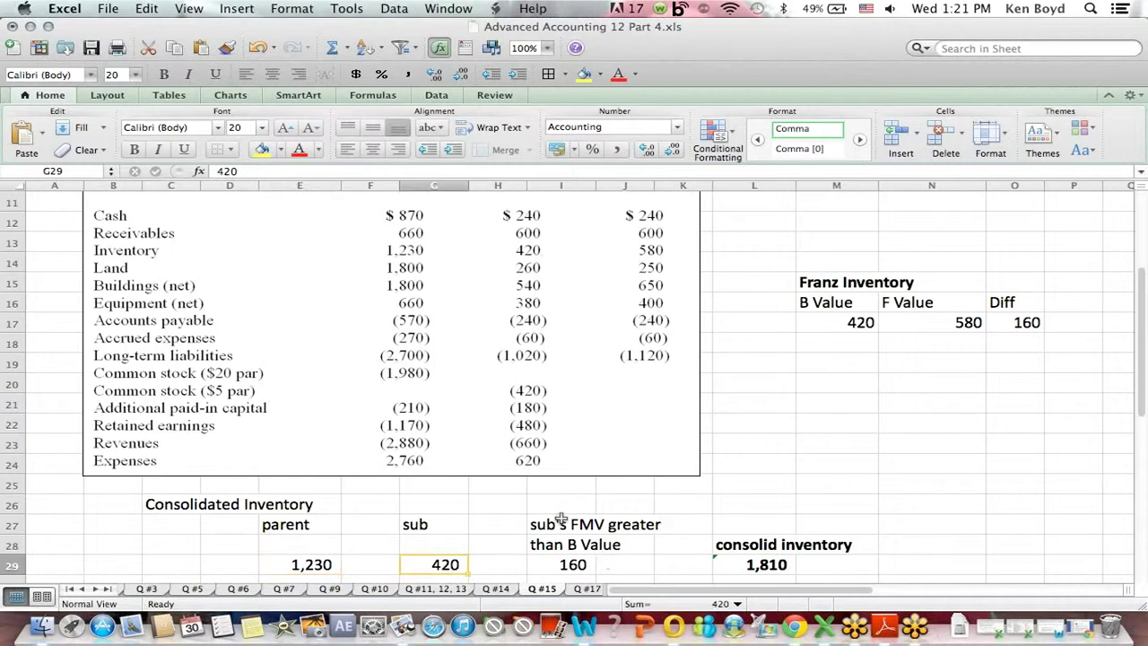
drag(559, 520, 640, 556)
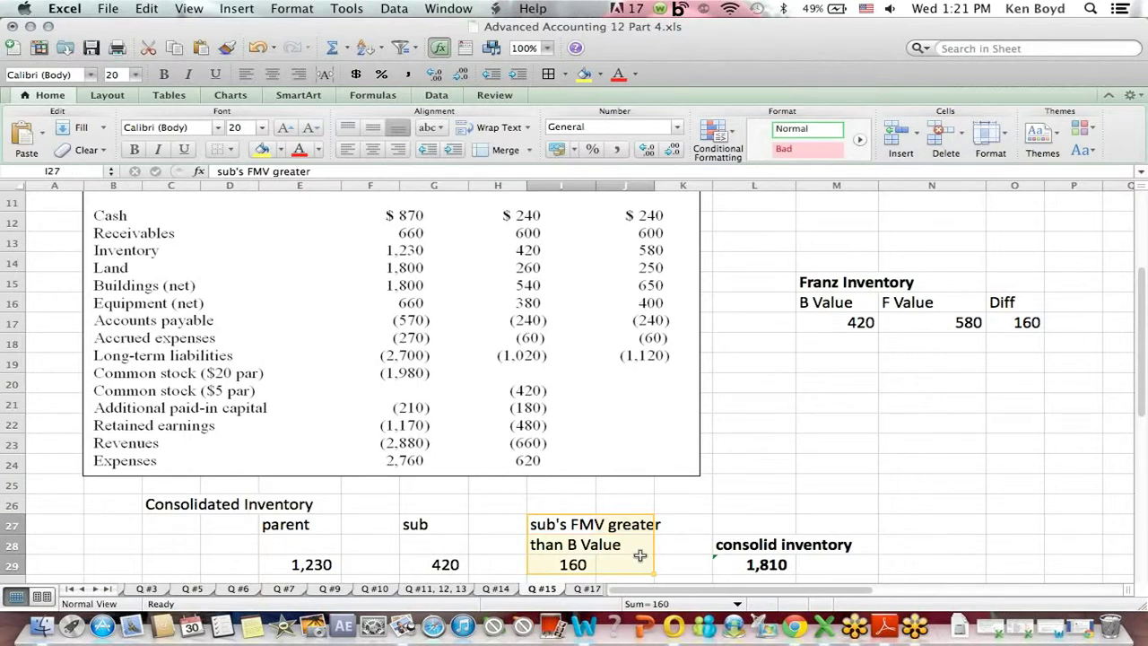
click(750, 558)
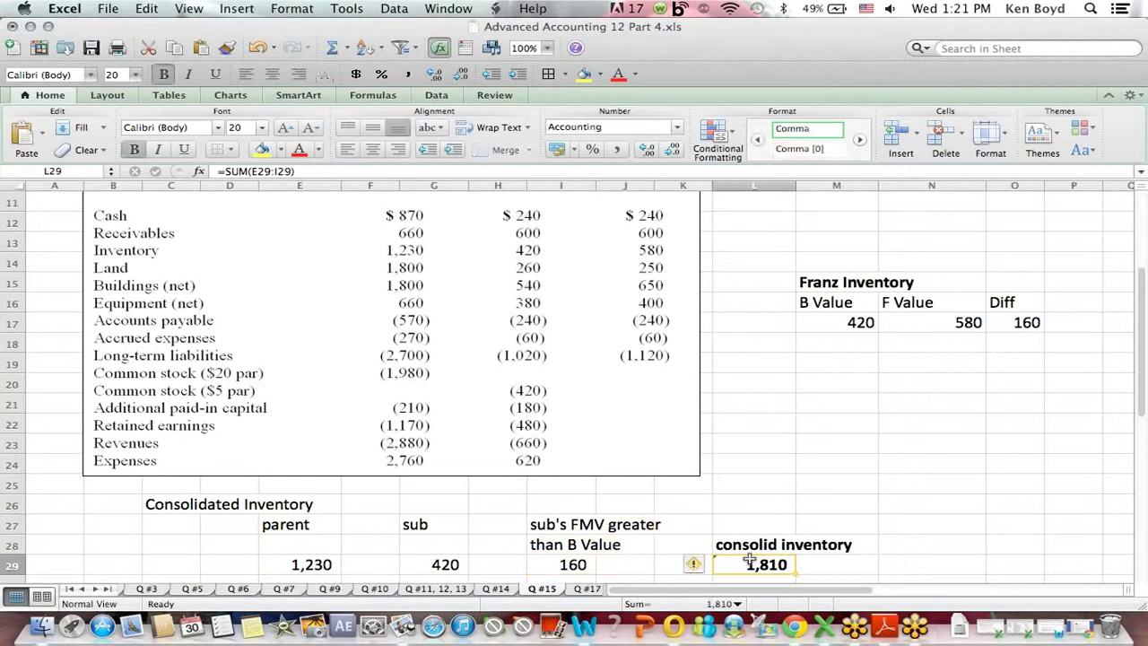
click(266, 171)
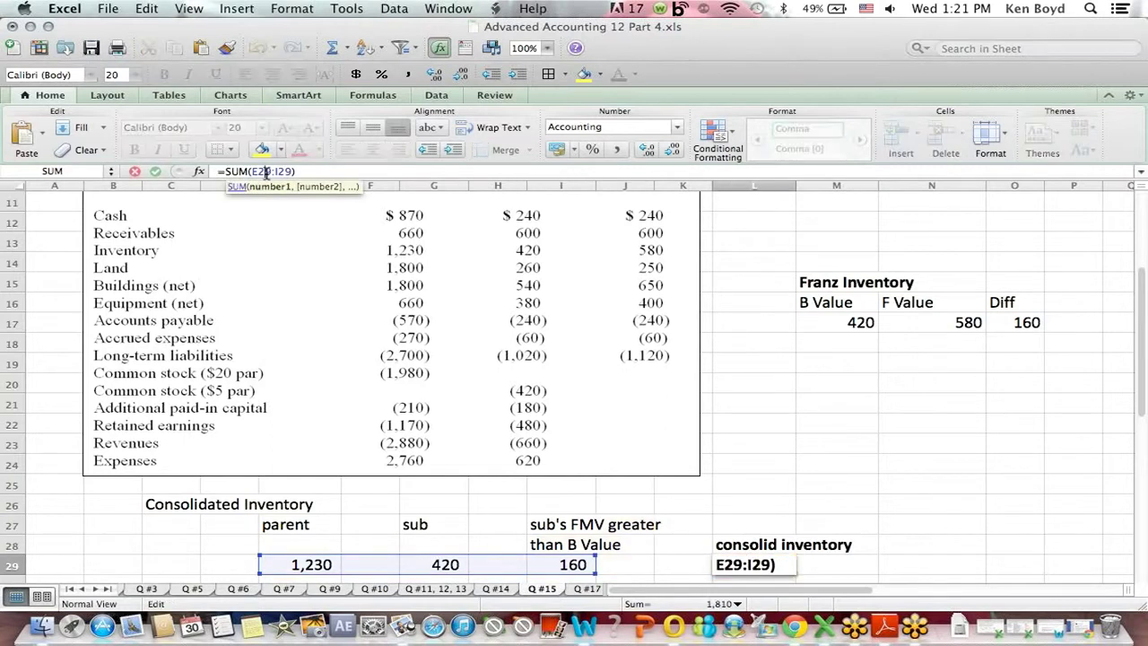
key(Return)
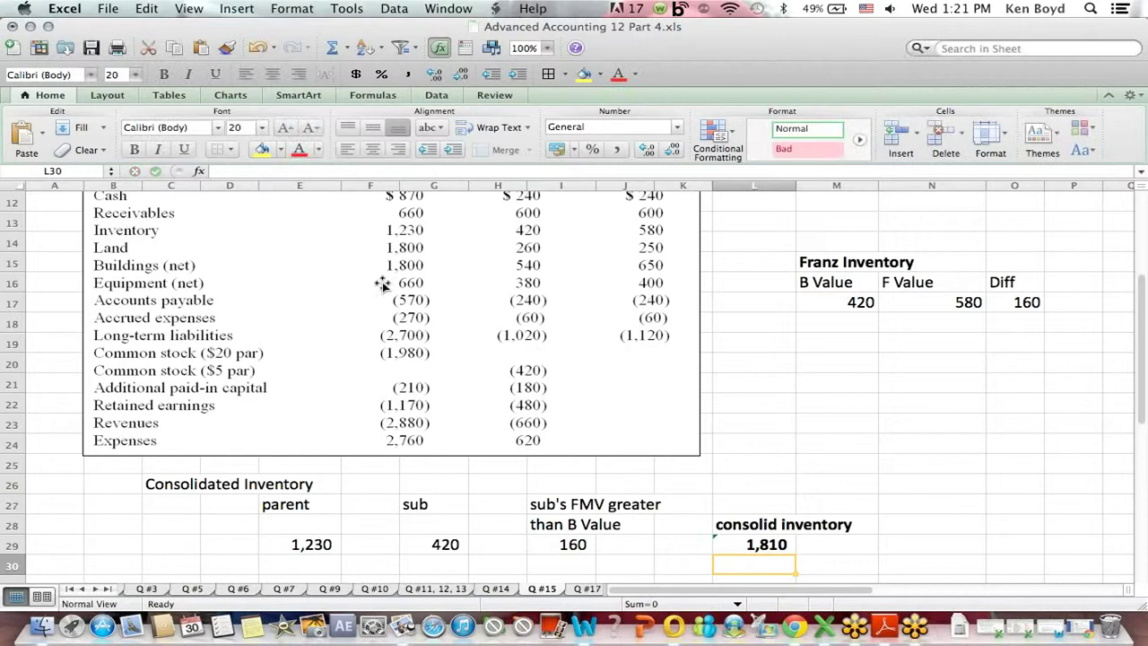
click(787, 524)
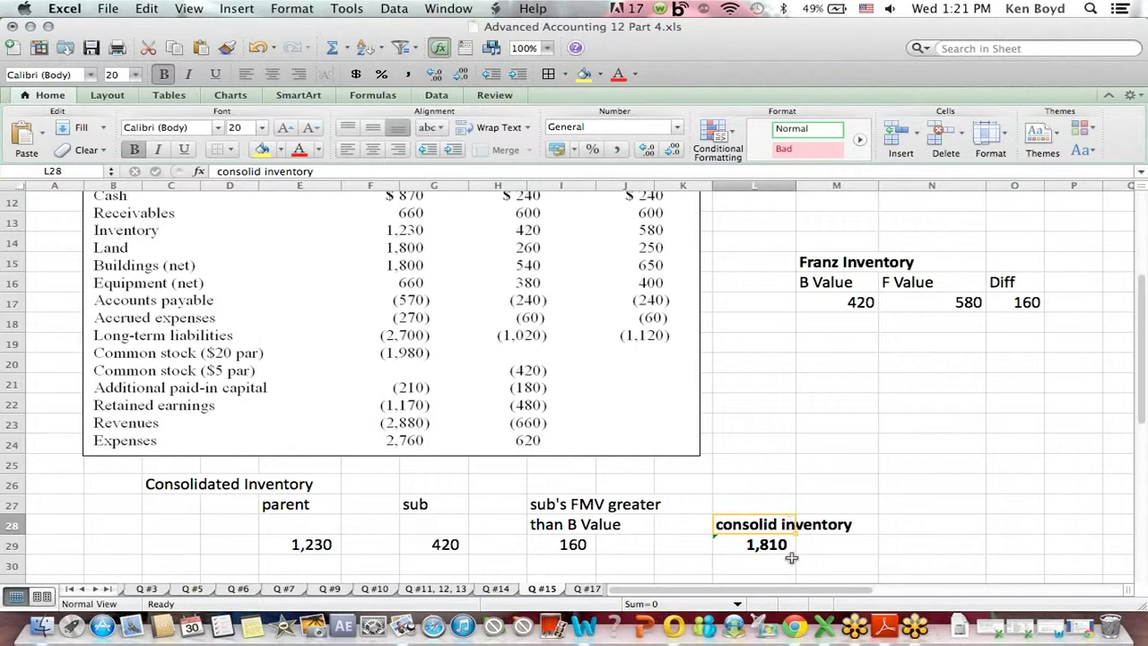
Switch to Chrome, read the Accounting Video Textbooks page and open the course's Gumroad purchase link to view its description.
click(794, 629)
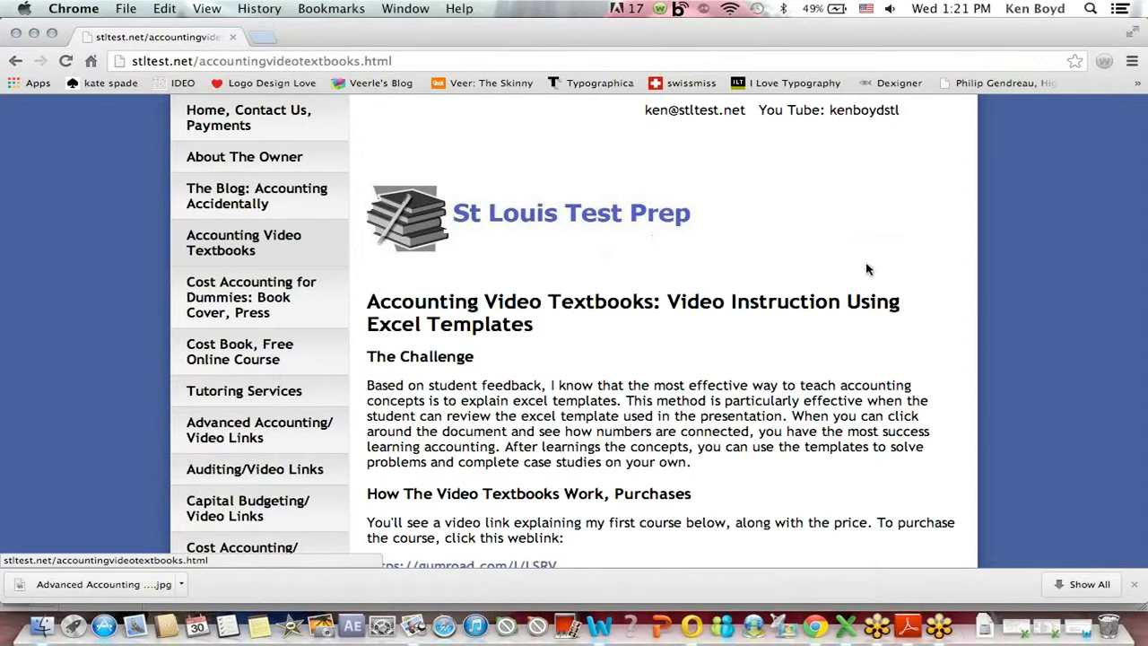
scroll(931, 491, down, 8)
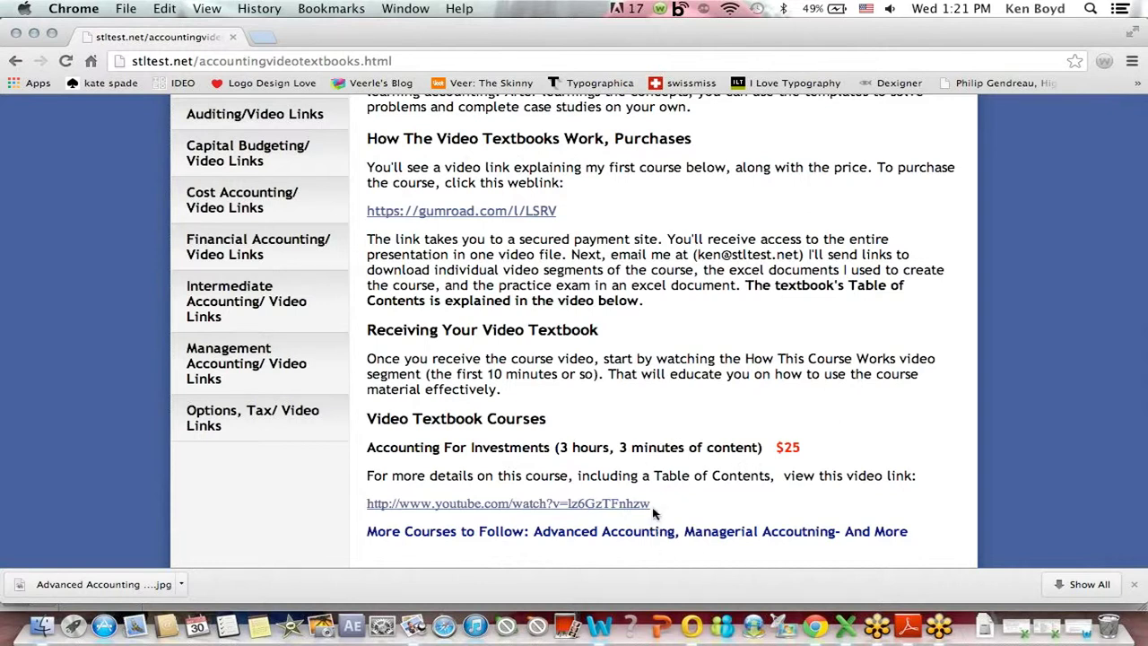
click(469, 212)
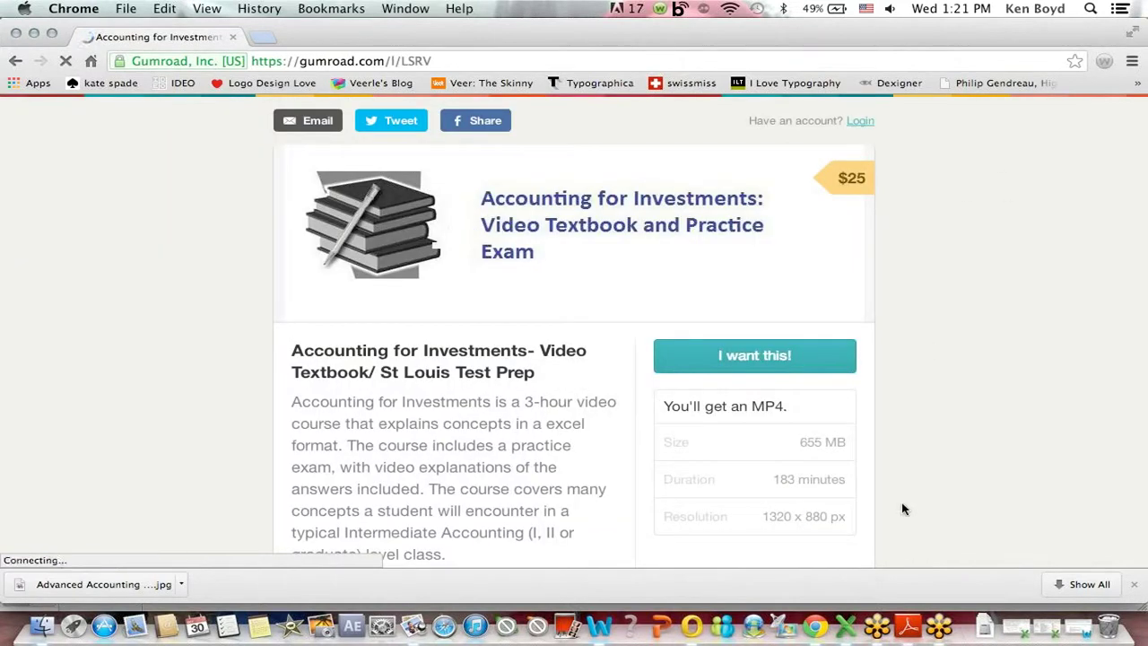
scroll(903, 508, down, 4)
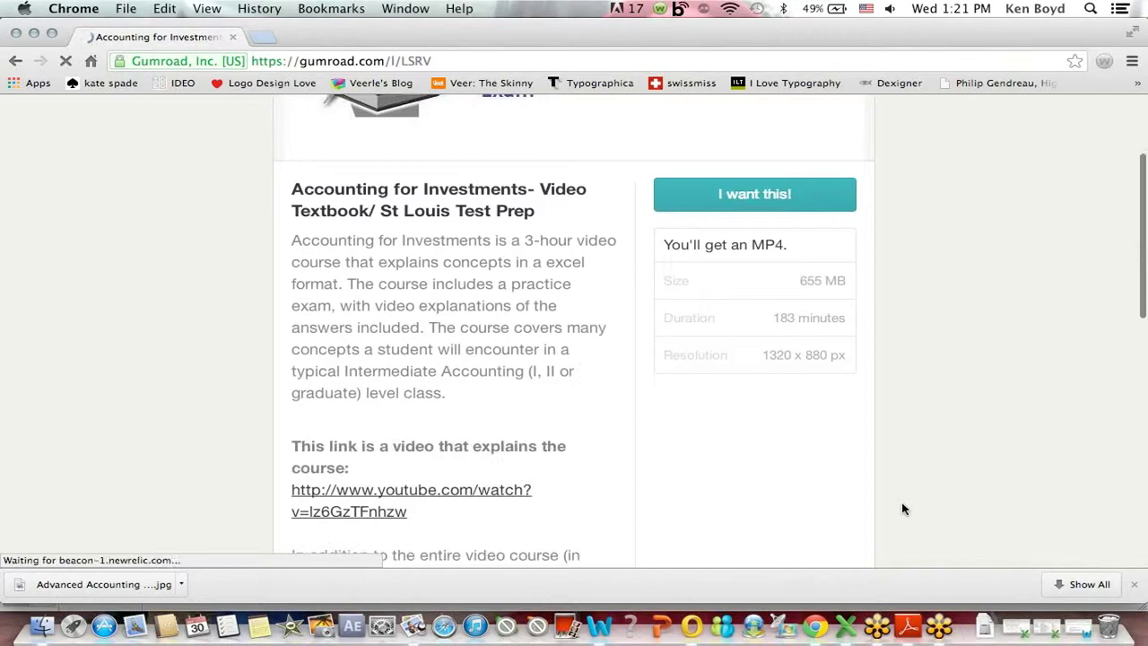